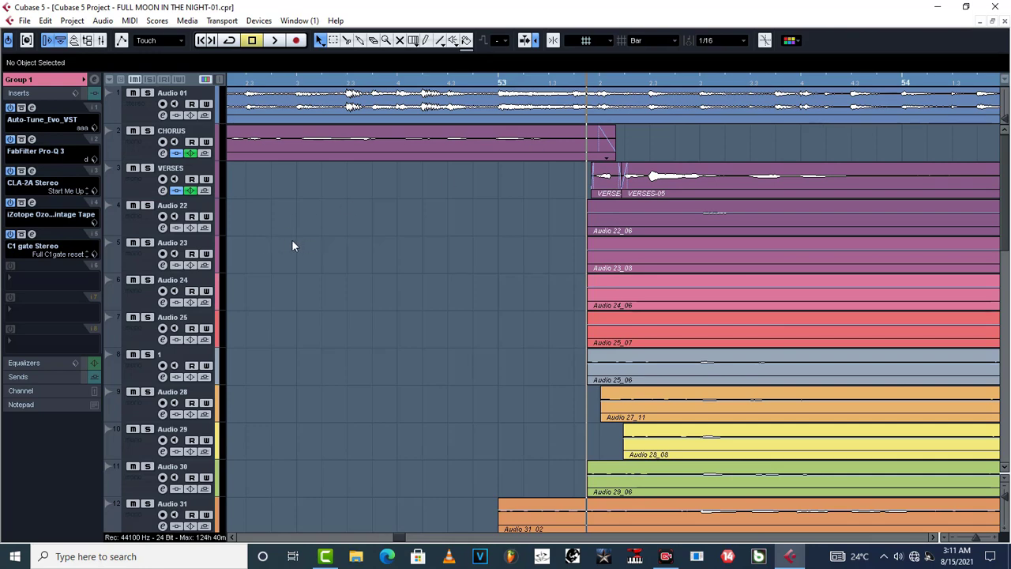
Open the Auto-Tune Evo insert on Group 1 and reposition its window over the arrangement
{"action": "left_click", "coordinate": [32, 107]}
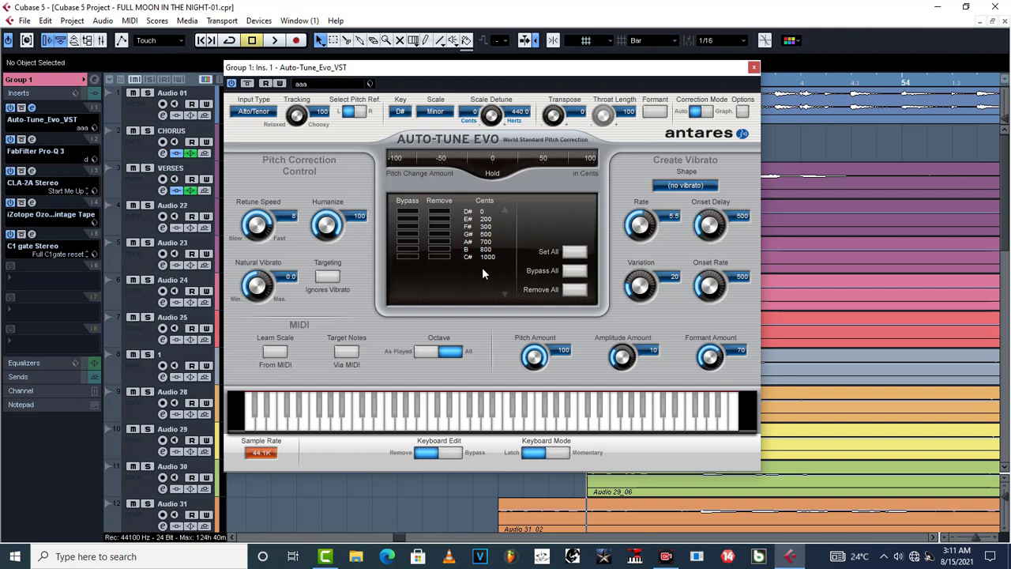
{"action": "left_click_drag", "start_coordinate": [415, 72], "coordinate": [410, 80]}
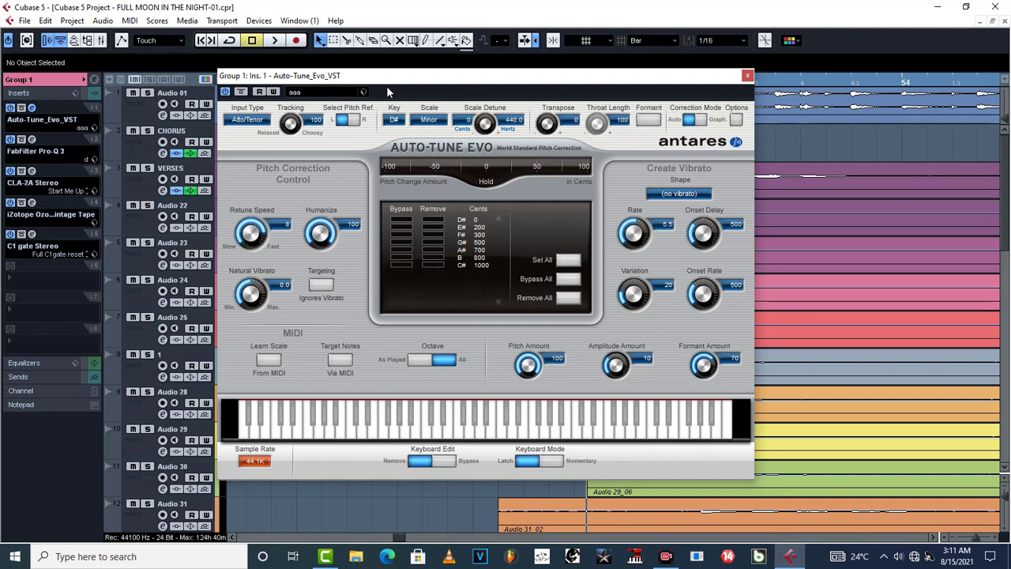
{"action": "left_click_drag", "start_coordinate": [389, 79], "coordinate": [435, 81]}
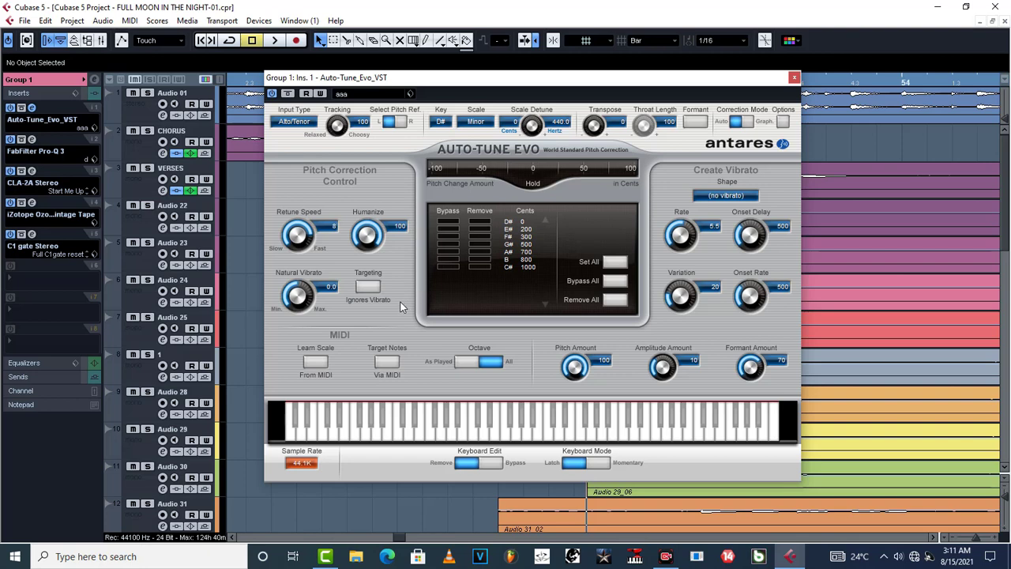
Examine the Input Type options in Auto-Tune Evo without changing the selection and close the plug-in window
{"action": "left_click", "coordinate": [294, 123]}
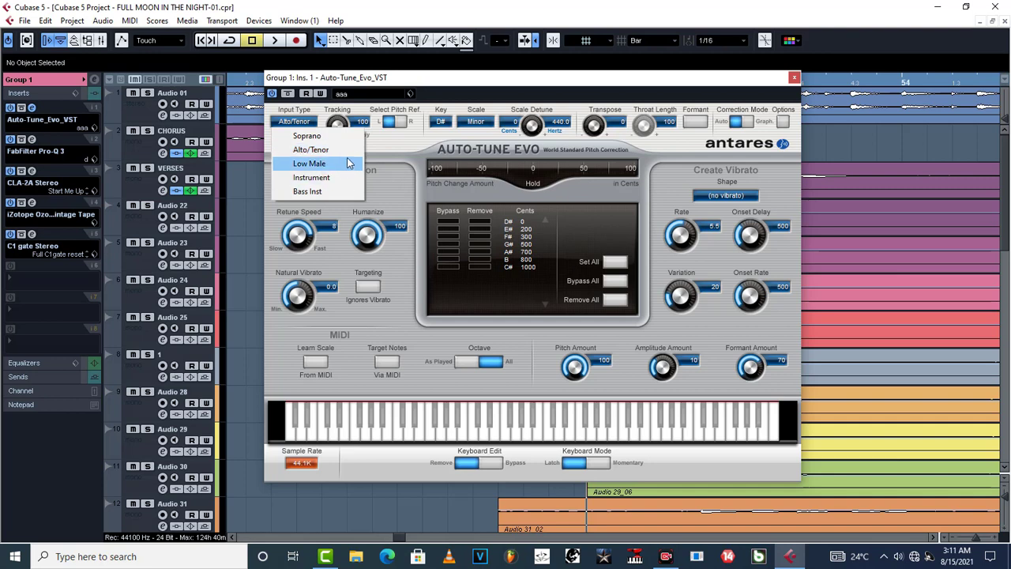
{"action": "left_click", "coordinate": [394, 149]}
{"action": "left_click", "coordinate": [300, 123]}
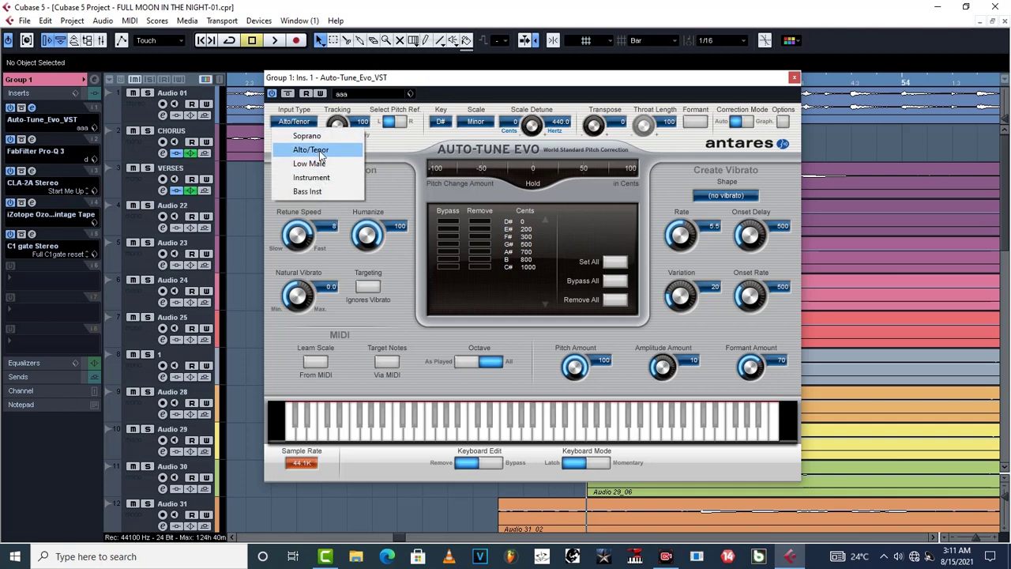
{"action": "left_click", "coordinate": [385, 150]}
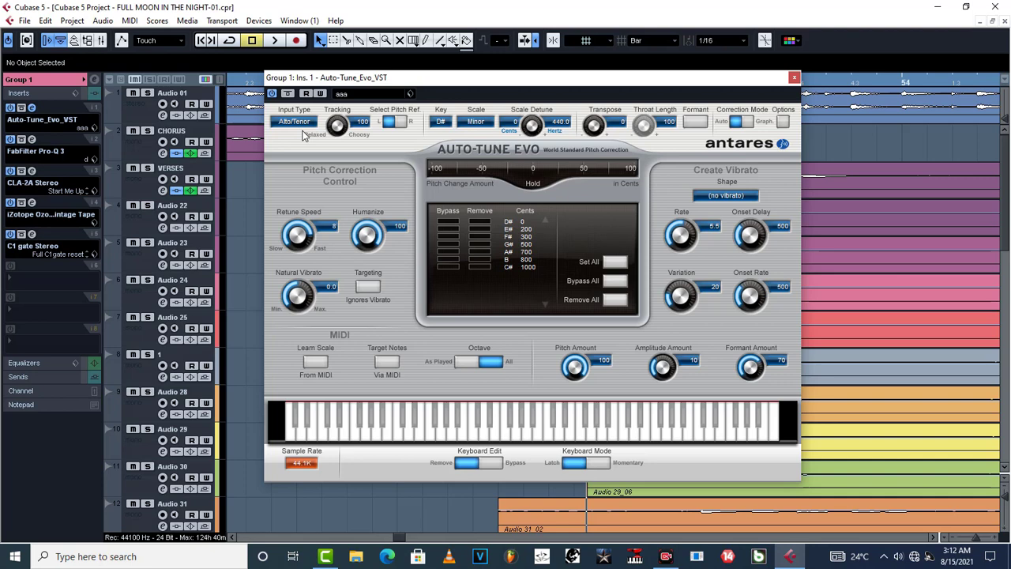
{"action": "left_click", "coordinate": [794, 77]}
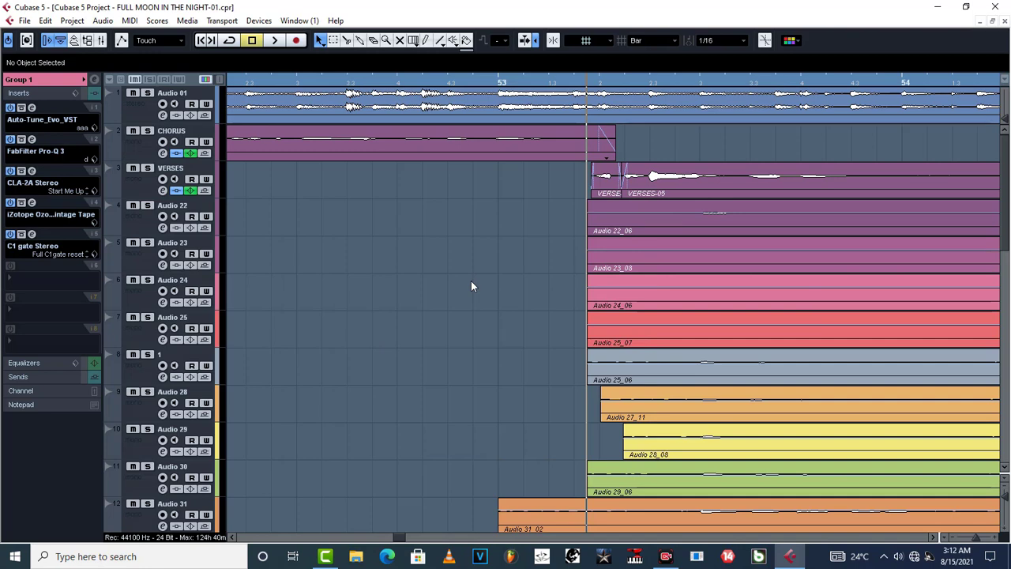
Place the playback cursor just before bar 45, near the start of the yellow chorus events
{"action": "key", "text": "g"}
{"action": "left_click_drag", "start_coordinate": [403, 540], "coordinate": [379, 534]}
{"action": "key", "text": "g"}
{"action": "key", "text": "g"}
{"action": "key", "text": "g"}
{"action": "key", "text": "g"}
{"action": "key", "text": "g"}
{"action": "key", "text": "g"}
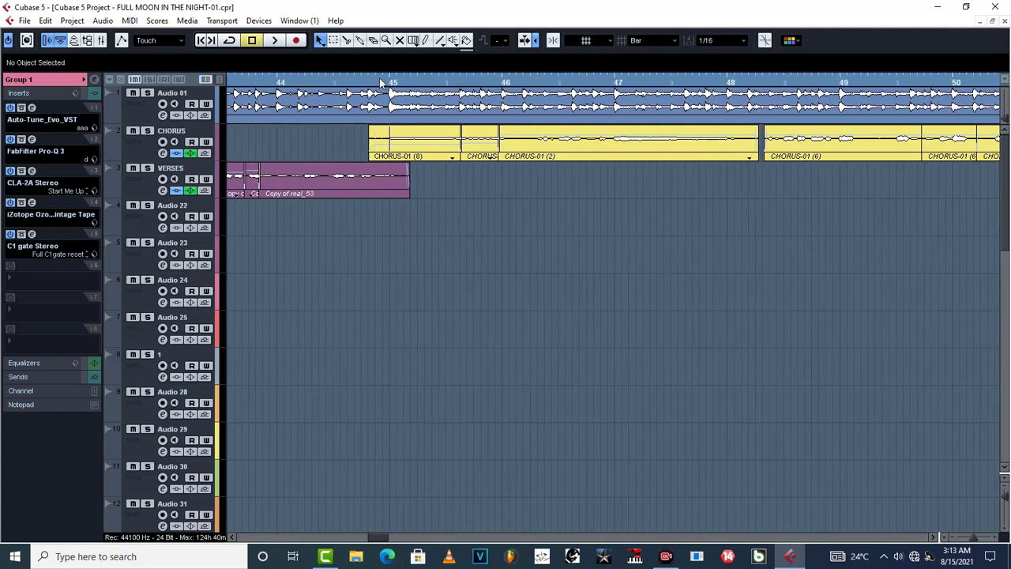
{"action": "left_click", "coordinate": [379, 82]}
{"action": "left_click", "coordinate": [385, 82]}
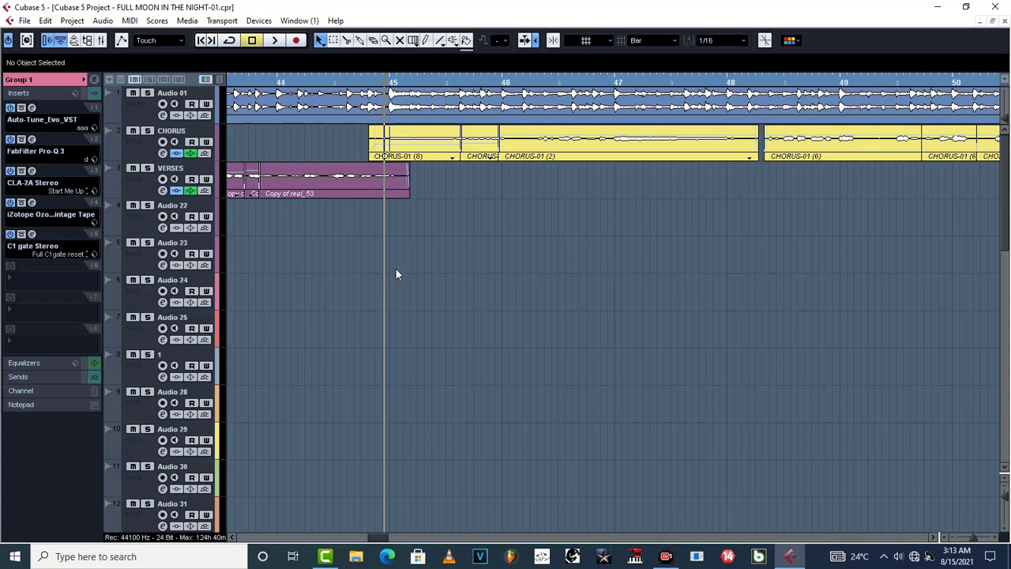
Solo the CHORUS track and play it briefly from just before bar 45
{"action": "left_click", "coordinate": [150, 131]}
{"action": "key", "text": "space"}
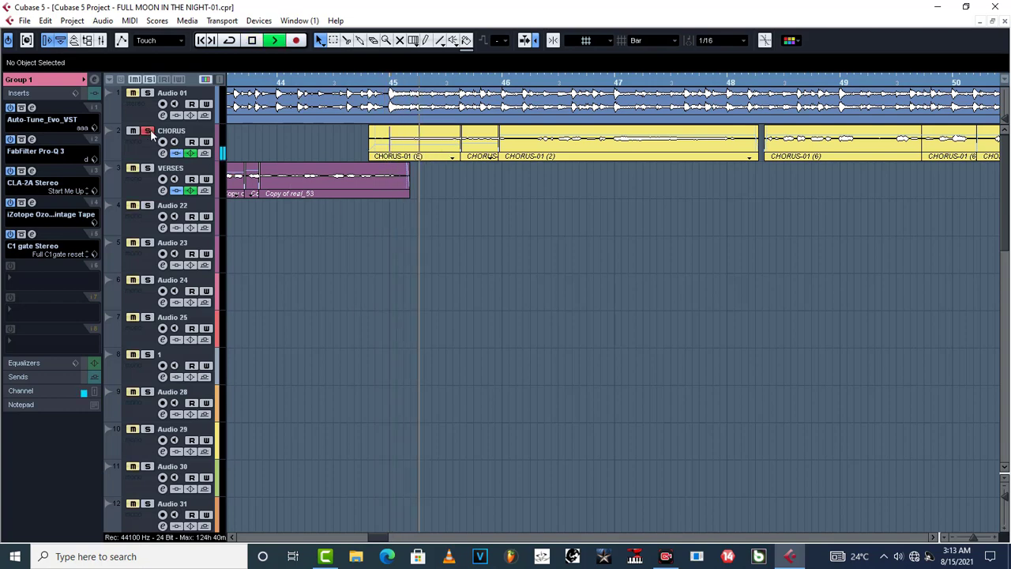
{"action": "left_click", "coordinate": [150, 130]}
{"action": "left_click", "coordinate": [150, 130]}
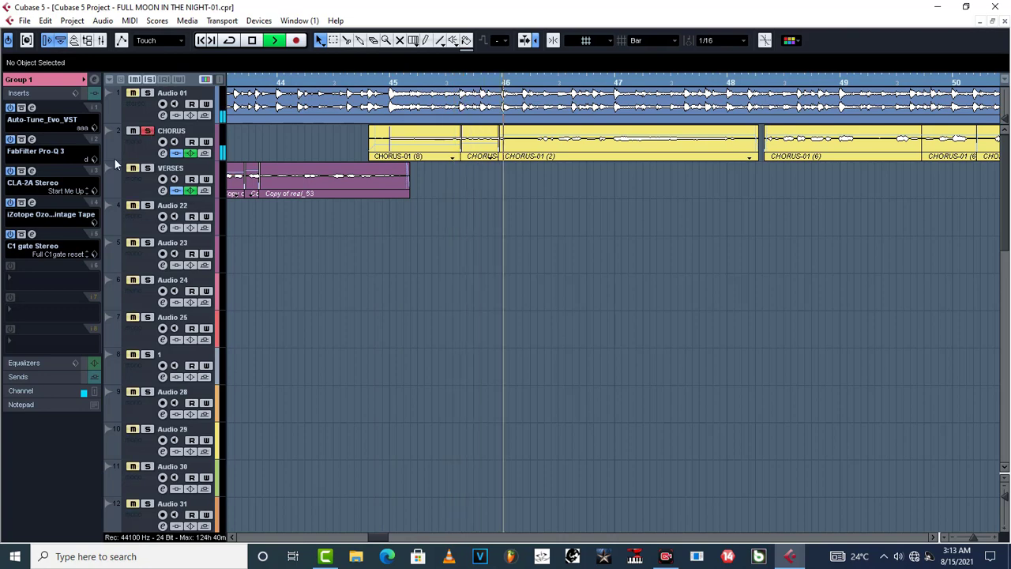
{"action": "key", "text": "space"}
Check the Auto-Tune Evo settings on Group 1 and listen to the soloed chorus from just before bar 45
{"action": "left_click", "coordinate": [32, 109]}
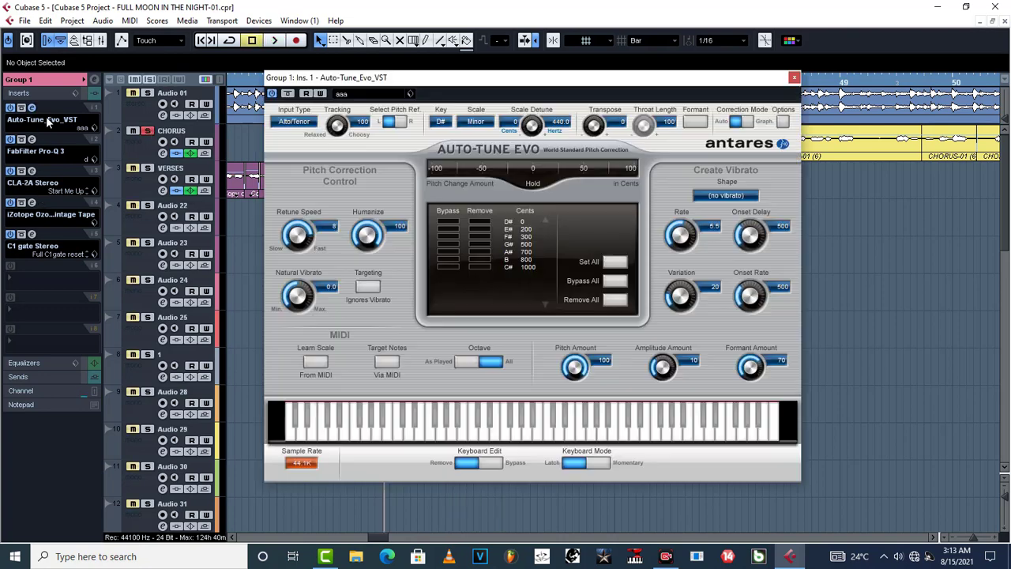
{"action": "left_click", "coordinate": [794, 77]}
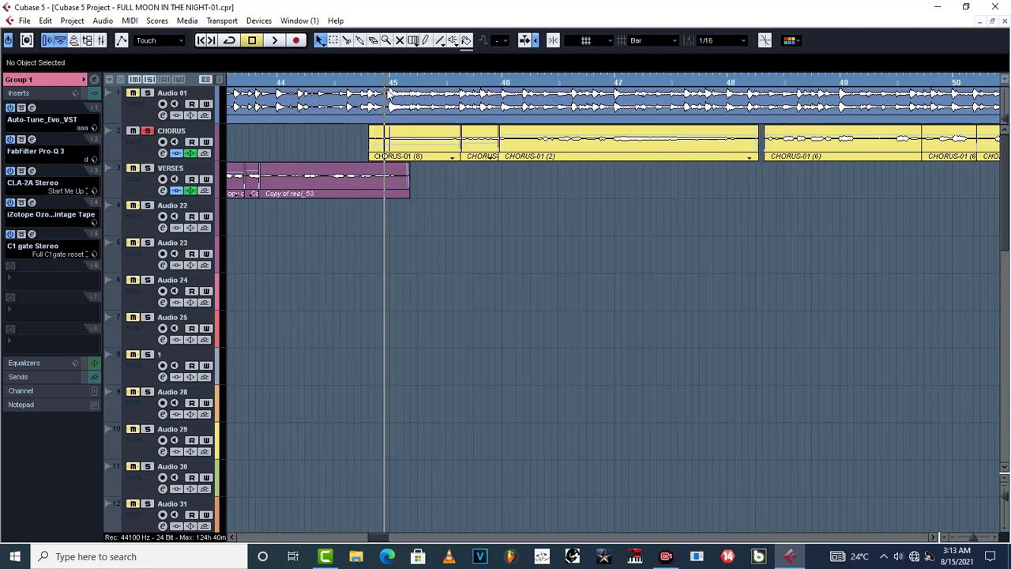
{"action": "key", "text": "space"}
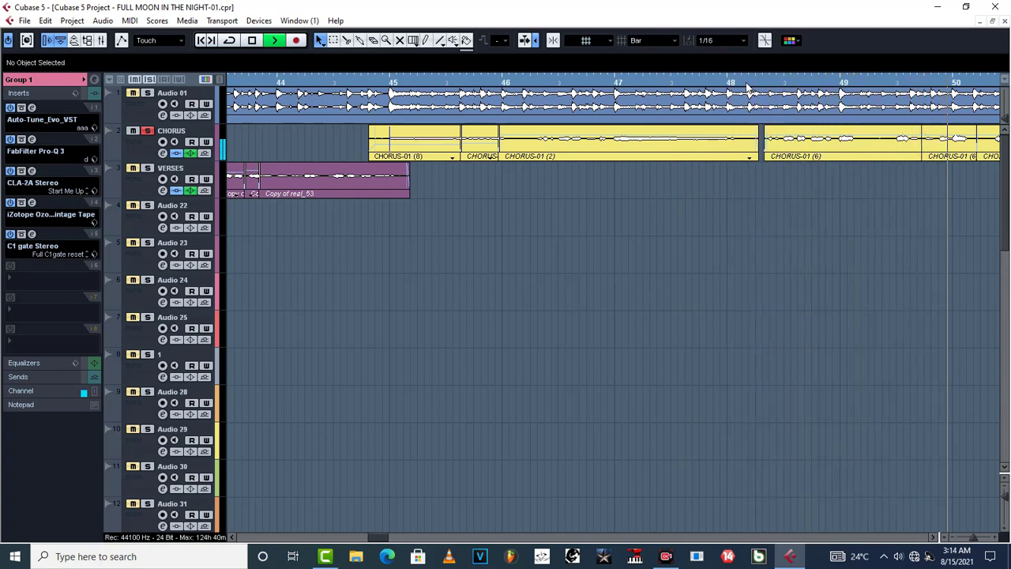
{"action": "key", "text": "space"}
{"action": "key", "text": "space"}
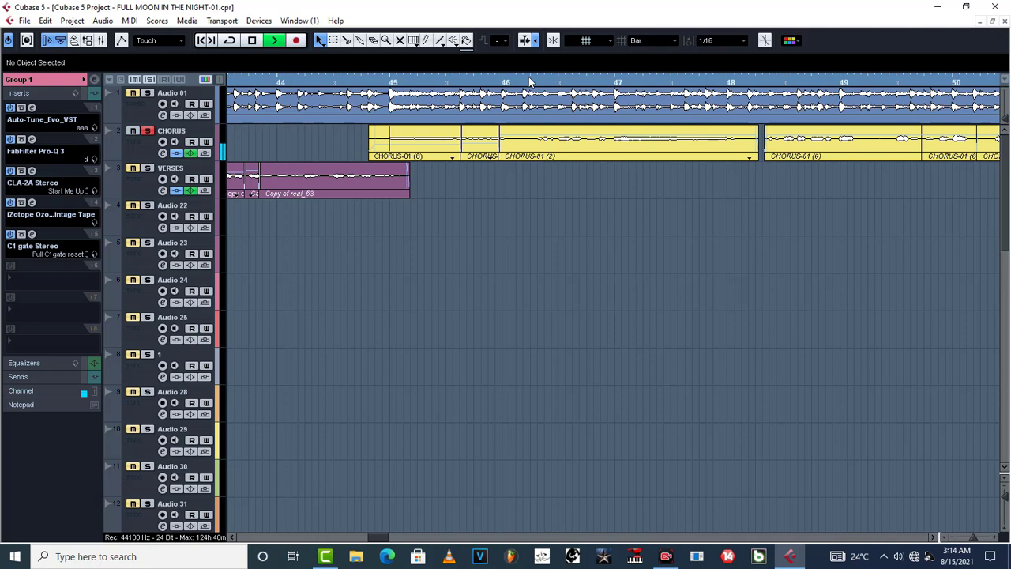
{"action": "key", "text": "space"}
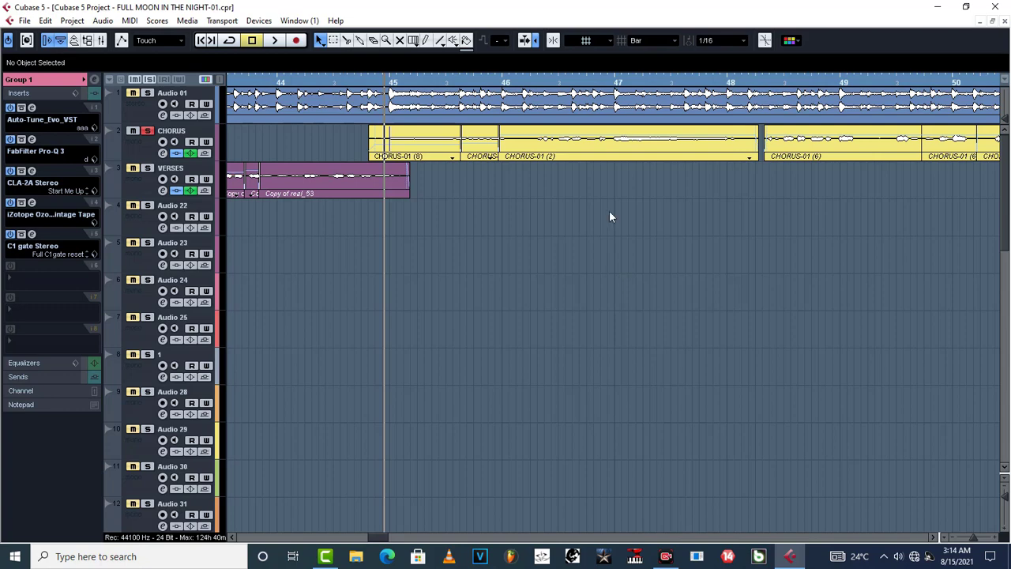
{"action": "left_click", "coordinate": [32, 108]}
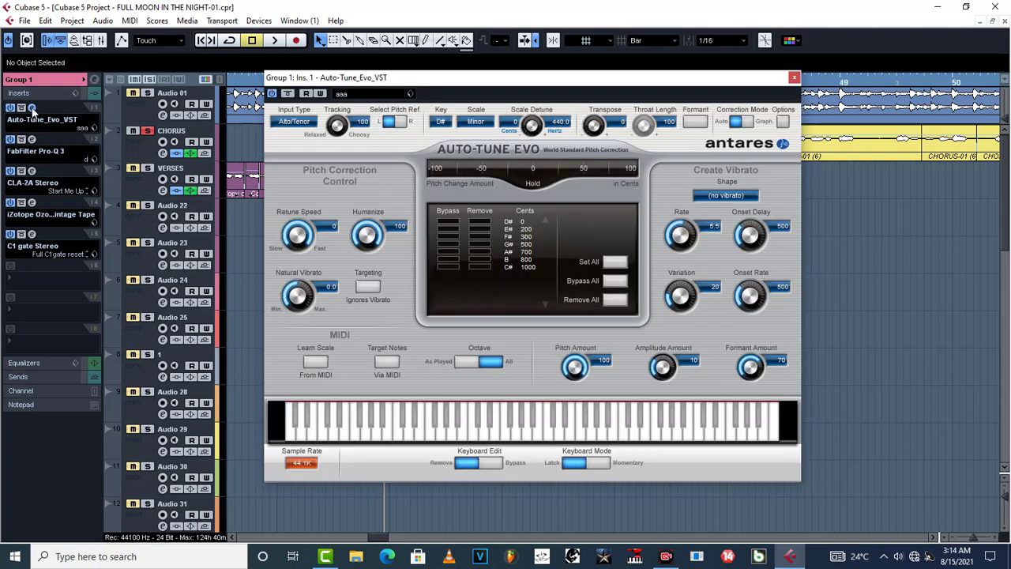
{"action": "left_click", "coordinate": [33, 110]}
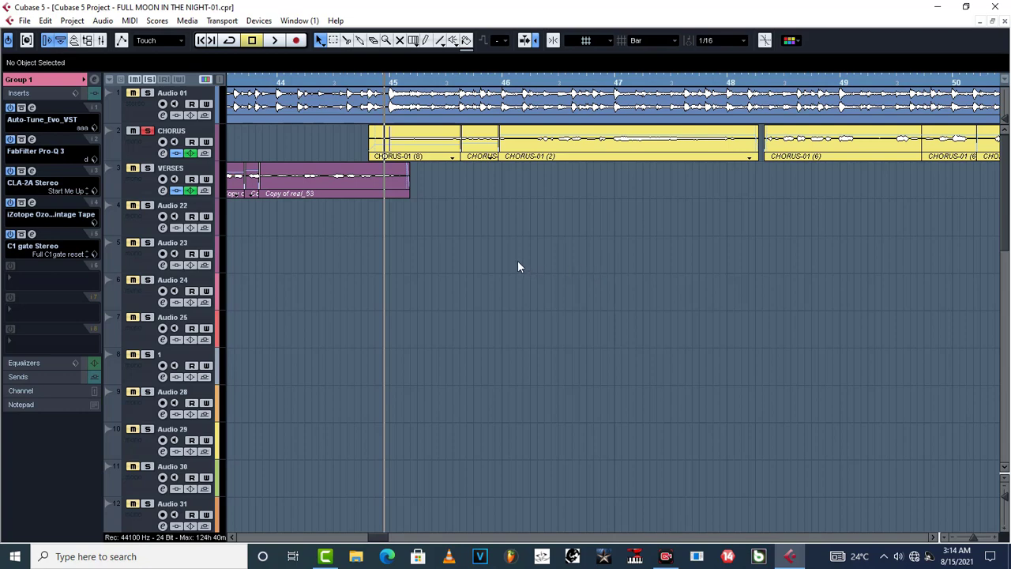
Open the CHORUS-01 (8) event in the Sample Editor and display its VariAudio pitch segments
{"action": "double_click", "coordinate": [424, 143]}
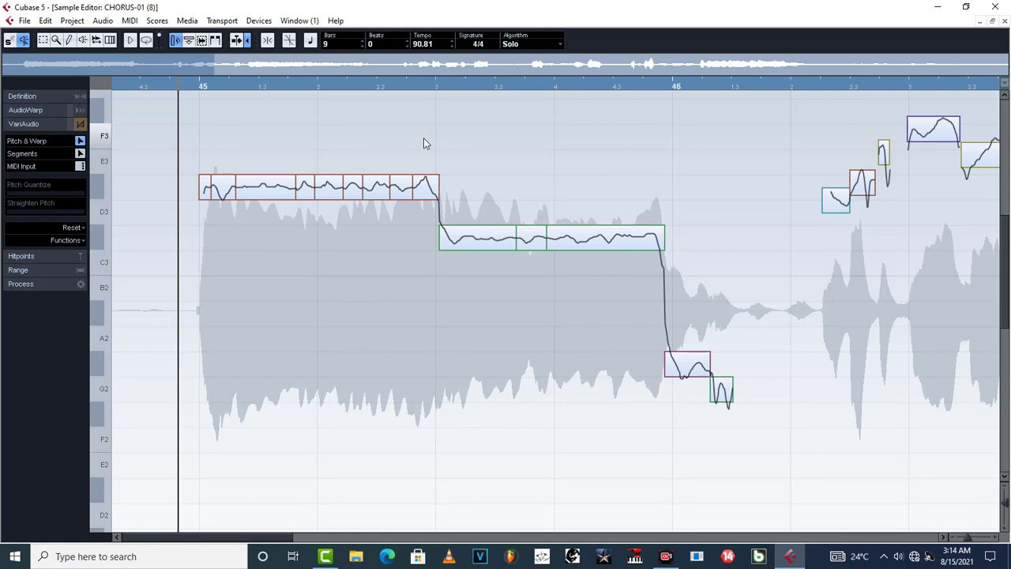
{"action": "left_click", "coordinate": [78, 125]}
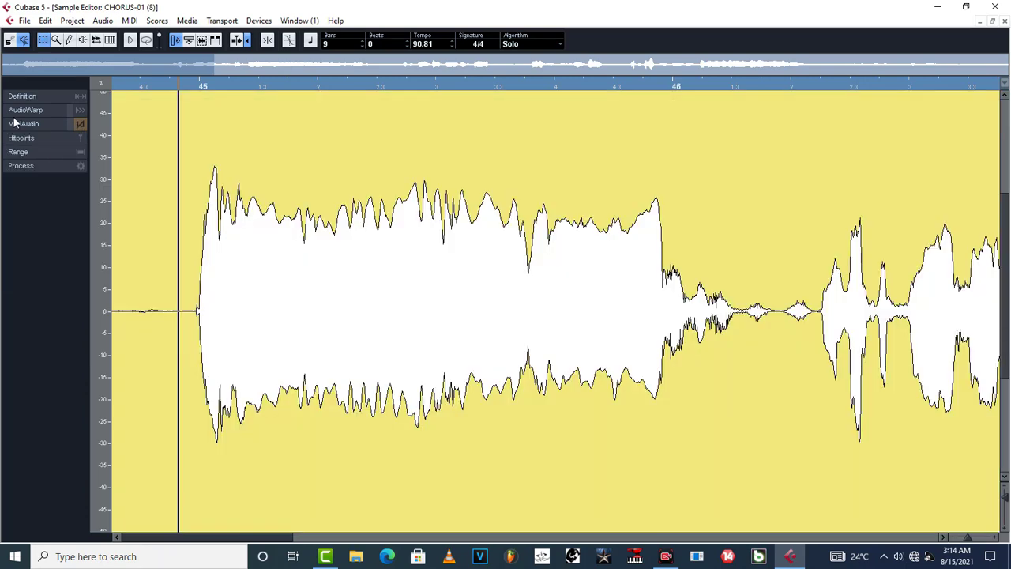
{"action": "left_click", "coordinate": [82, 125]}
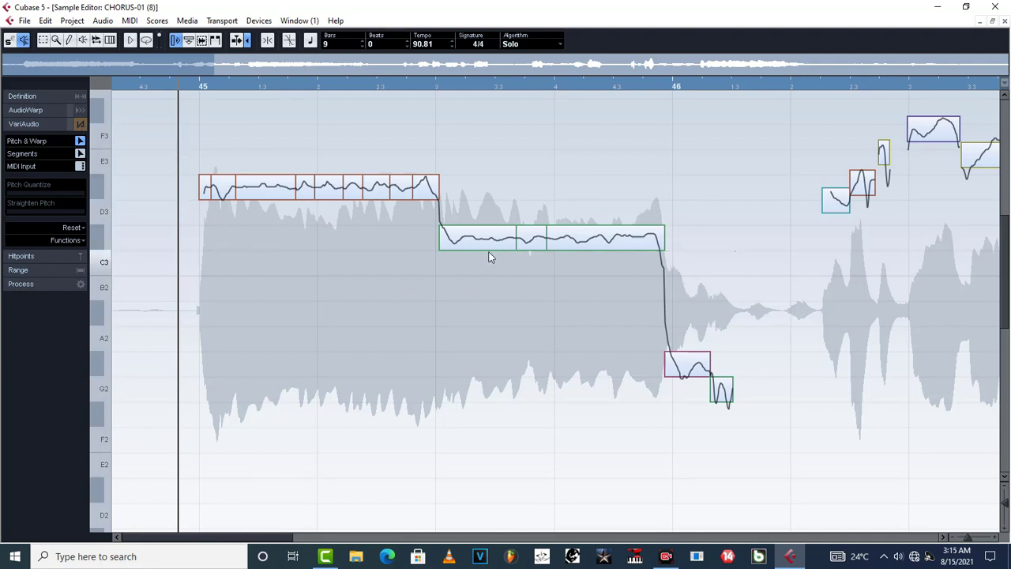
Reset the pitch changes on the three green segments that follow the first held note of bar 45
{"action": "left_click", "coordinate": [441, 246]}
{"action": "left_click", "coordinate": [70, 228]}
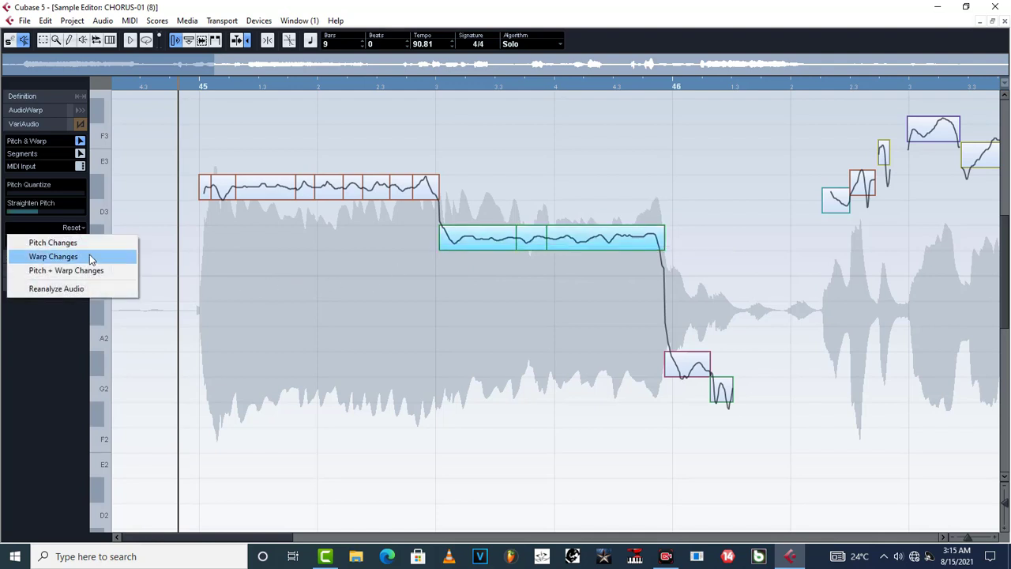
{"action": "left_click", "coordinate": [74, 247]}
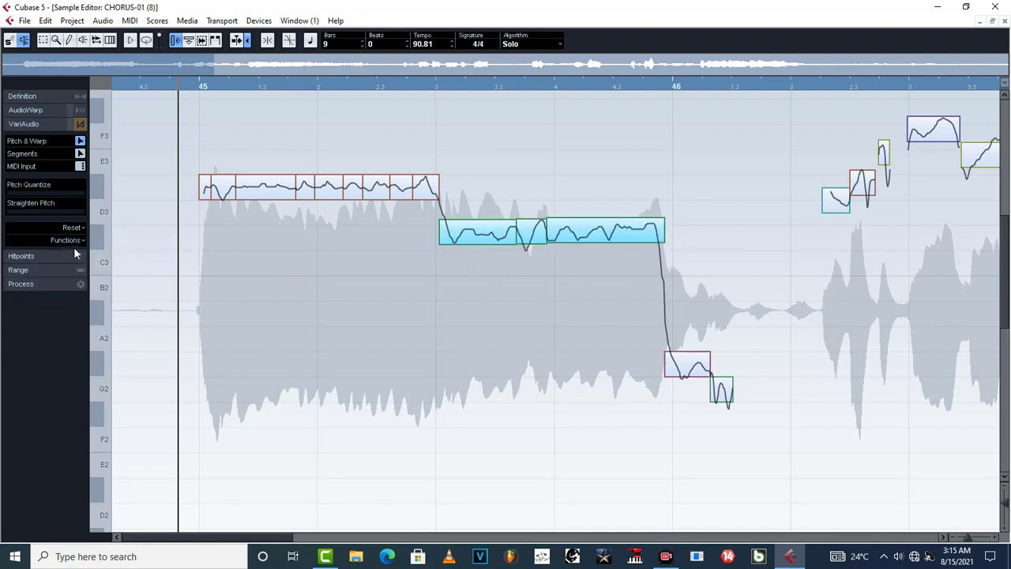
Raise the last of the three green segments before bar 46 to D3 and return to the project arrangement
{"action": "left_click", "coordinate": [312, 298]}
{"action": "left_click_drag", "start_coordinate": [613, 212], "coordinate": [613, 193]}
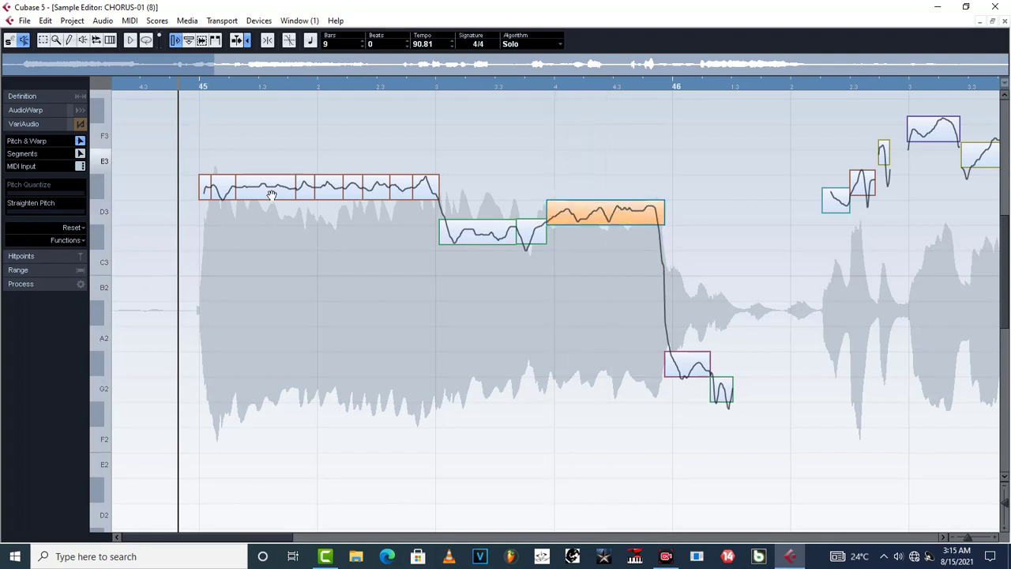
{"action": "key", "text": "space"}
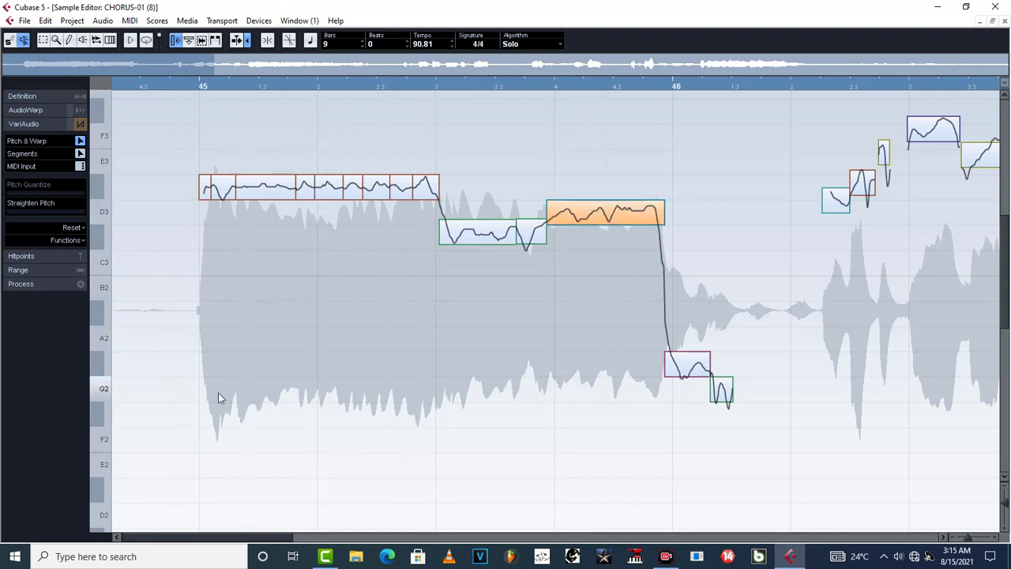
{"action": "key", "text": "space"}
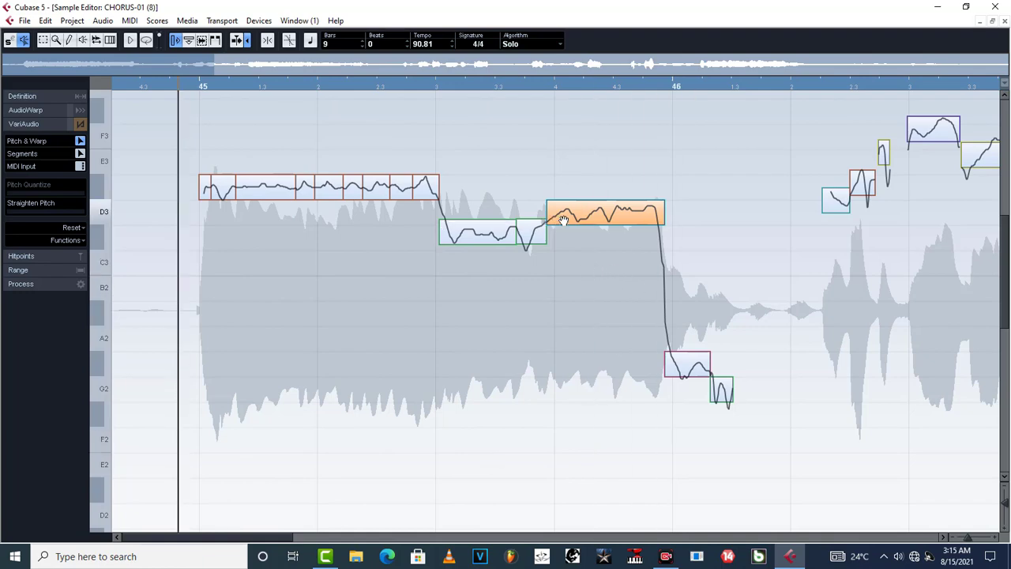
{"action": "left_click", "coordinate": [1004, 22]}
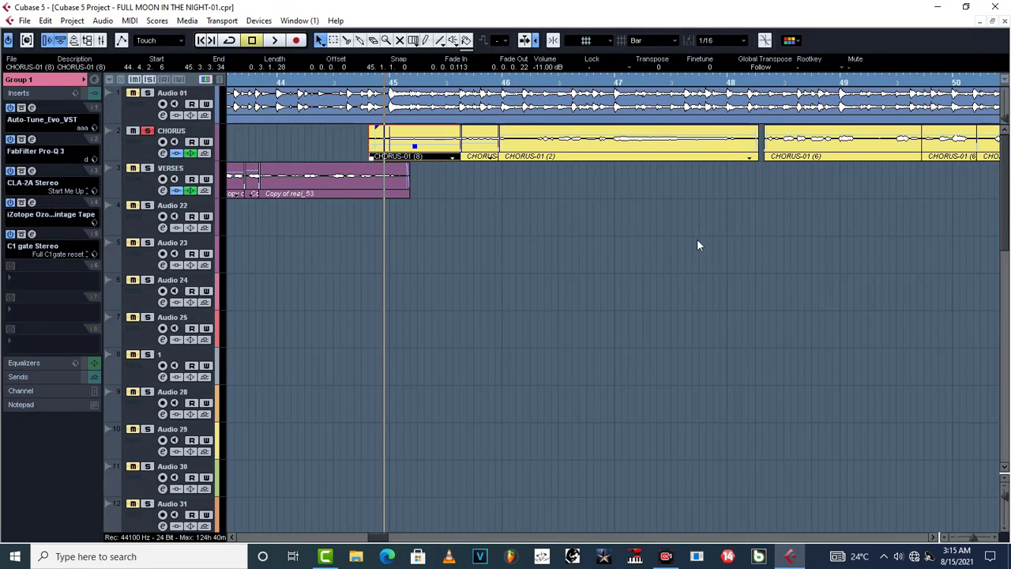
Open the CHORUS-01 (3) event on the CHORUS track in the Sample Editor
{"action": "double_click", "coordinate": [474, 155]}
{"action": "scroll", "coordinate": [713, 320], "scroll_direction": "up", "scroll_amount": 3}
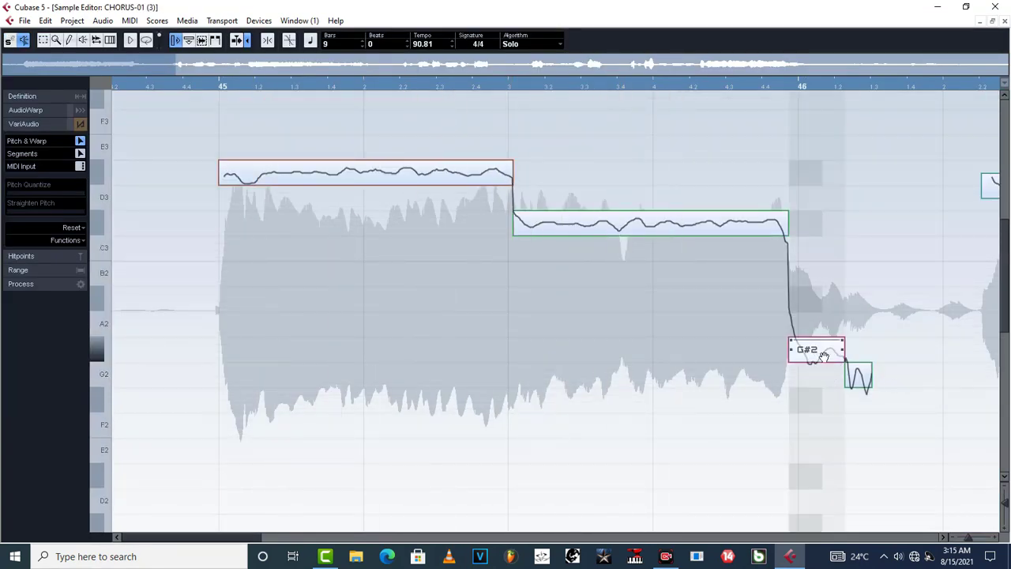
Try raising the G#2 segment near bar 46 to D#3, audition it and undo the change
{"action": "left_click", "coordinate": [822, 352]}
{"action": "left_click_drag", "start_coordinate": [825, 257], "coordinate": [820, 175]}
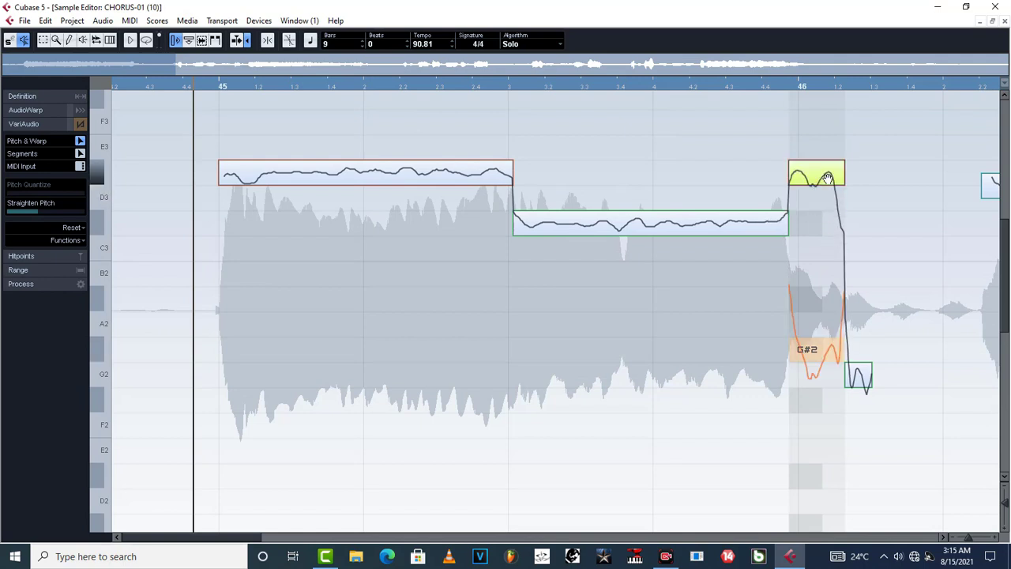
{"action": "left_click", "coordinate": [490, 88]}
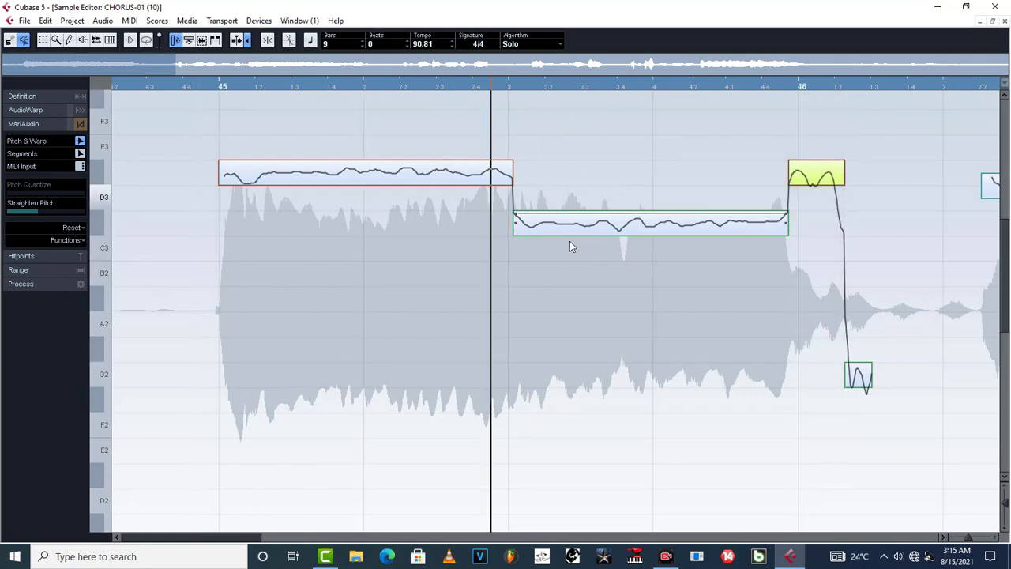
{"action": "key", "text": "space"}
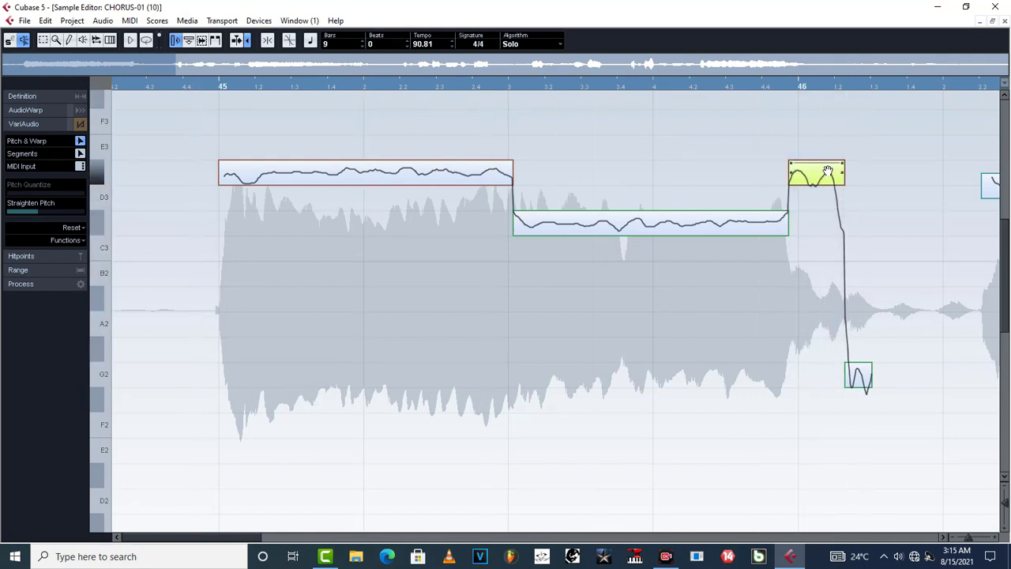
{"action": "key", "text": "ctrl+z"}
Raise the long green segment before bar 46 to D3 and play the passage from bar 45
{"action": "mouse_move", "coordinate": [574, 224]}
{"action": "left_mouse_down"}
{"action": "mouse_move", "coordinate": [576, 174]}
{"action": "mouse_move", "coordinate": [574, 225]}
{"action": "left_mouse_up"}
{"action": "key", "text": "space"}
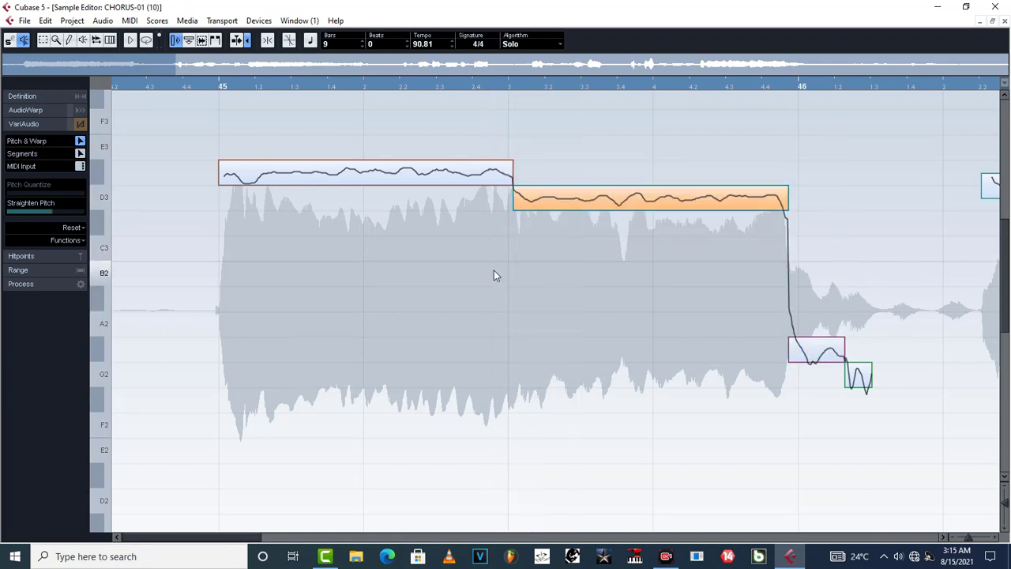
{"action": "left_click", "coordinate": [211, 87]}
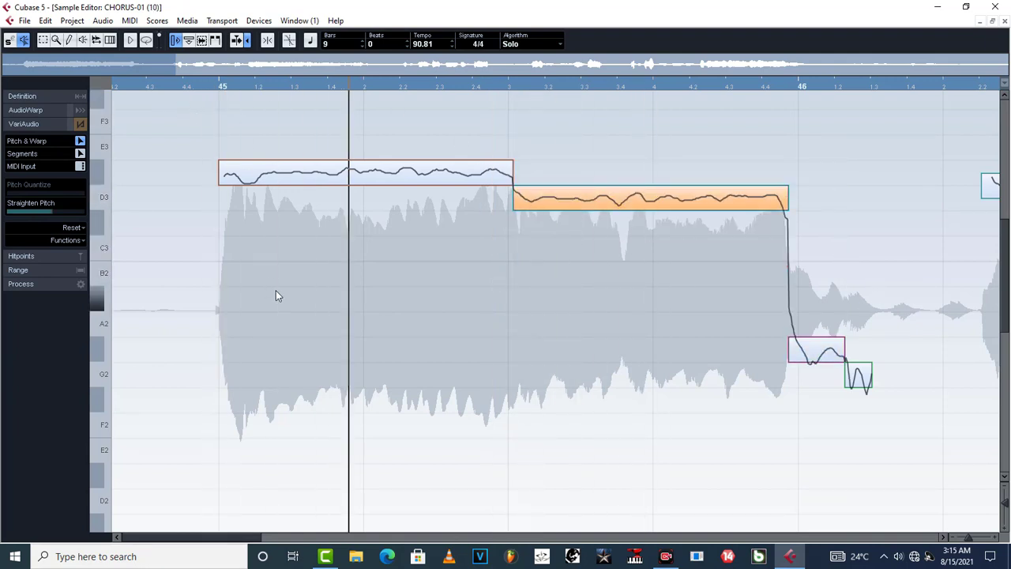
{"action": "key", "text": "space"}
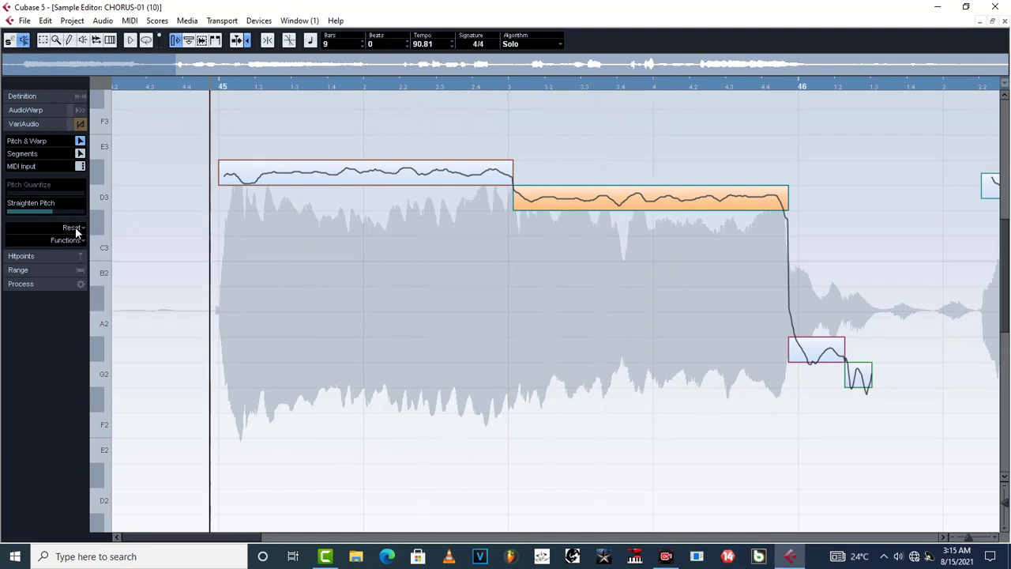
Reset the pitch changes on the long segment before bar 46 and raise it to D3 again
{"action": "left_click", "coordinate": [71, 227]}
{"action": "left_click", "coordinate": [68, 240]}
{"action": "left_click_drag", "start_coordinate": [545, 229], "coordinate": [542, 208]}
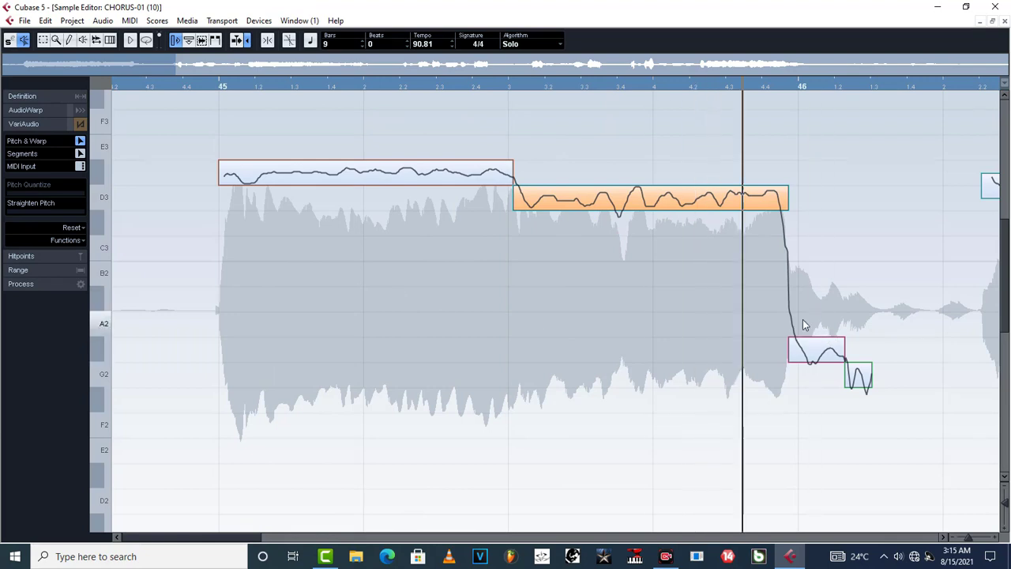
Stop playback and lower the long D3 segment before bar 46 to C#3
{"action": "key", "text": "space"}
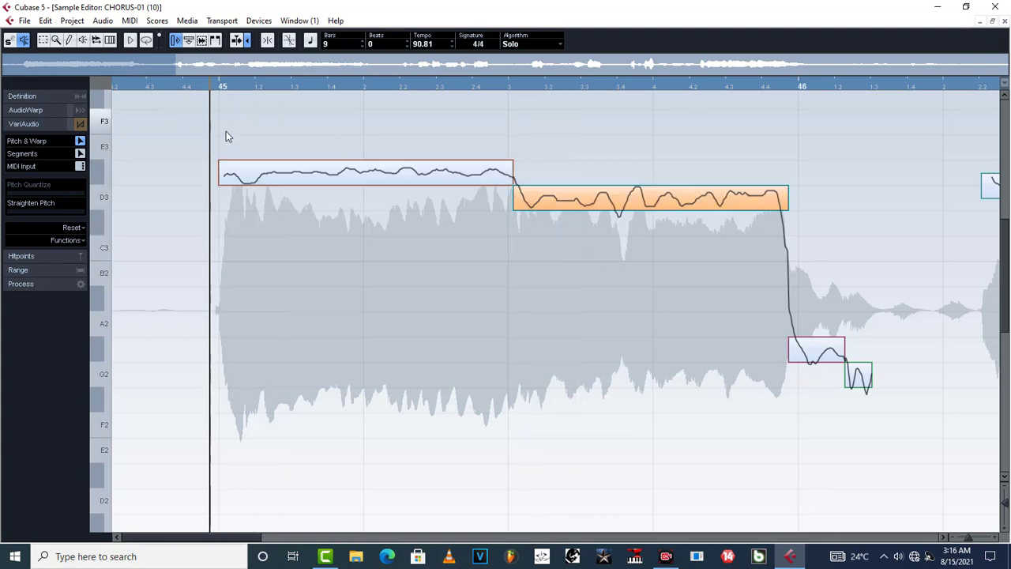
{"action": "left_click_drag", "start_coordinate": [224, 132], "coordinate": [427, 268]}
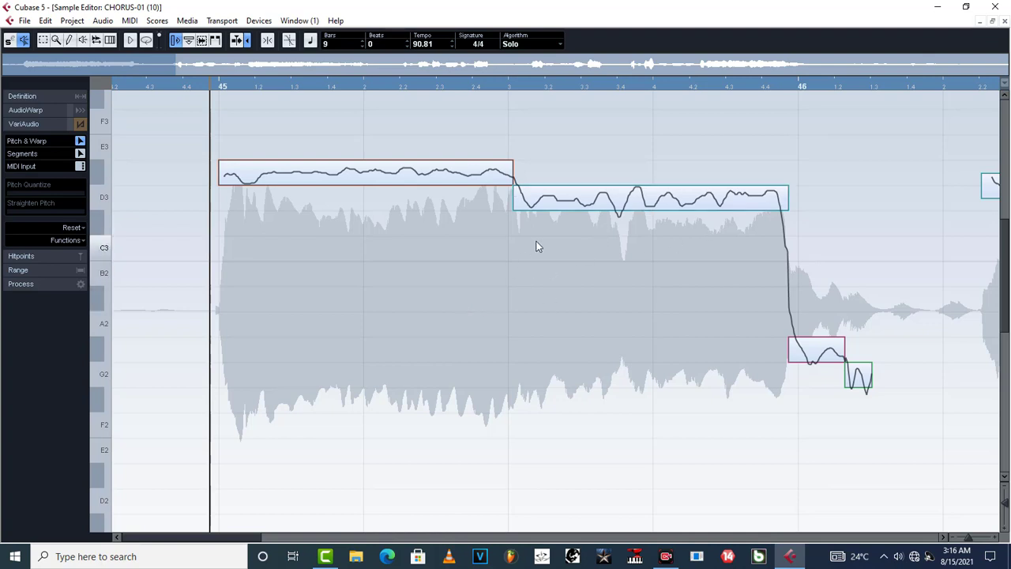
{"action": "left_click", "coordinate": [558, 204]}
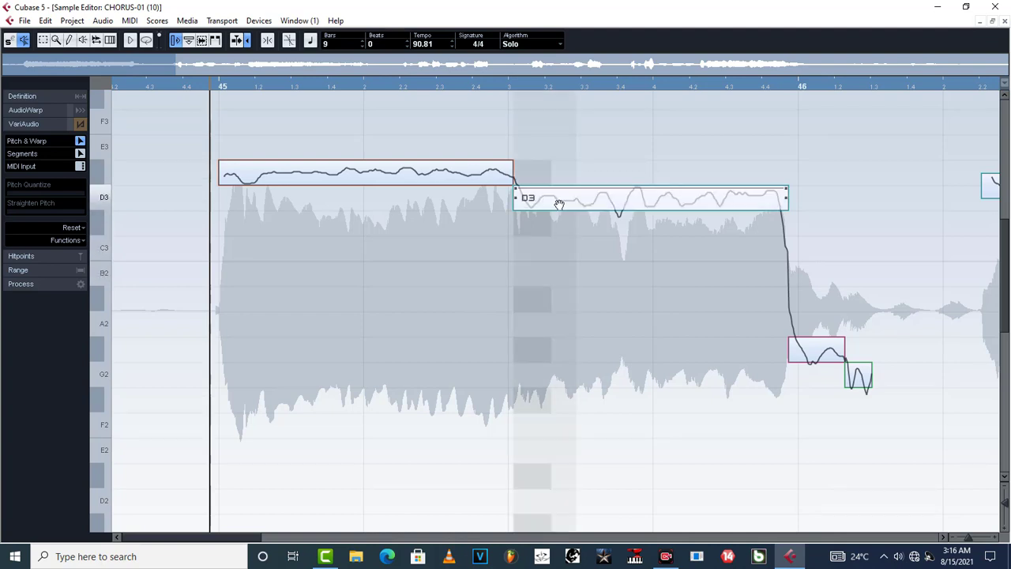
{"action": "left_click_drag", "start_coordinate": [559, 203], "coordinate": [556, 251]}
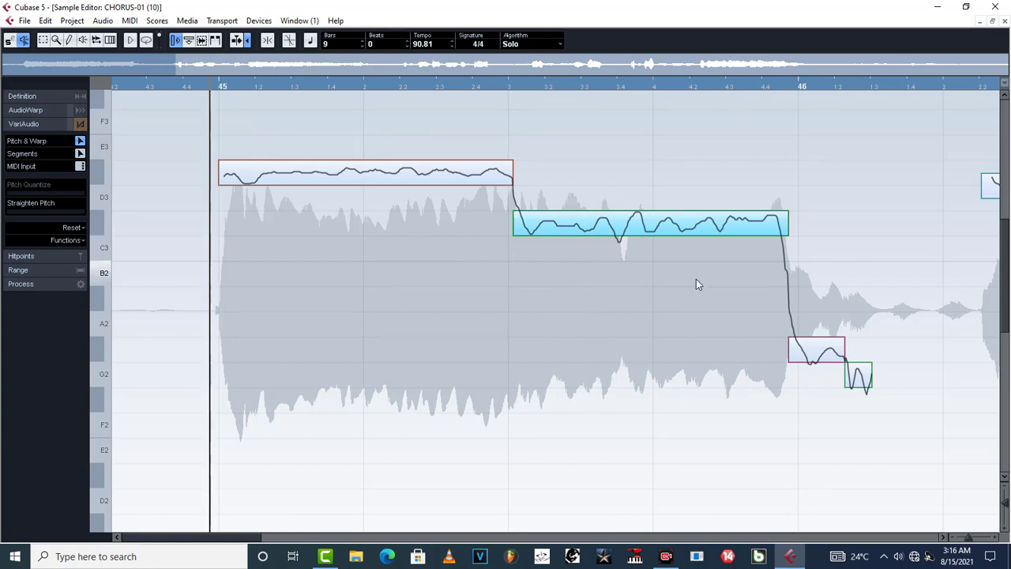
Straighten the pitch curve of the long C#3 segment by about half and play the passage from bar 45
{"action": "left_click_drag", "start_coordinate": [730, 285], "coordinate": [602, 232]}
{"action": "left_click_drag", "start_coordinate": [655, 309], "coordinate": [605, 125]}
{"action": "left_click_drag", "start_coordinate": [9, 212], "coordinate": [49, 208]}
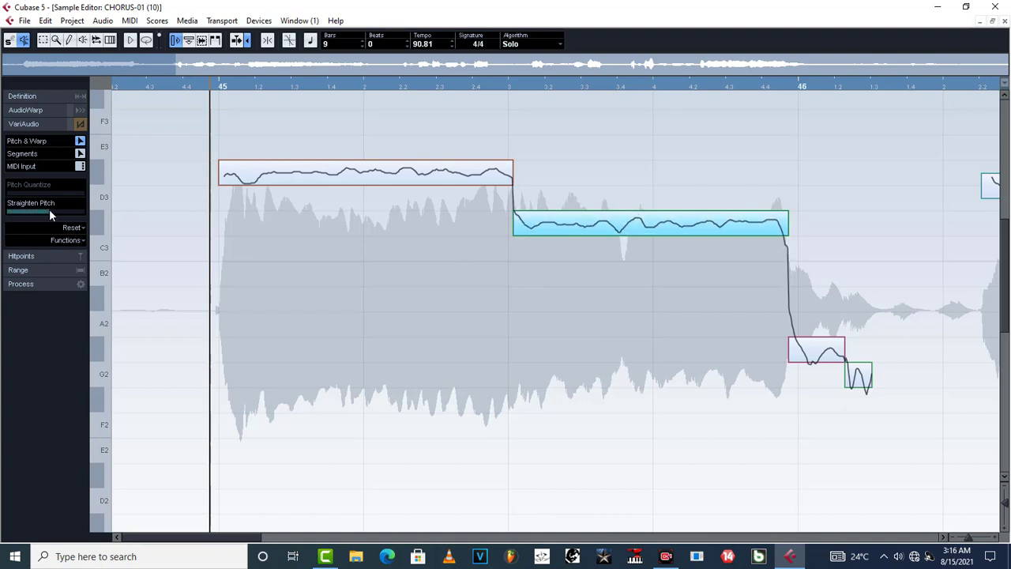
{"action": "left_click", "coordinate": [415, 238]}
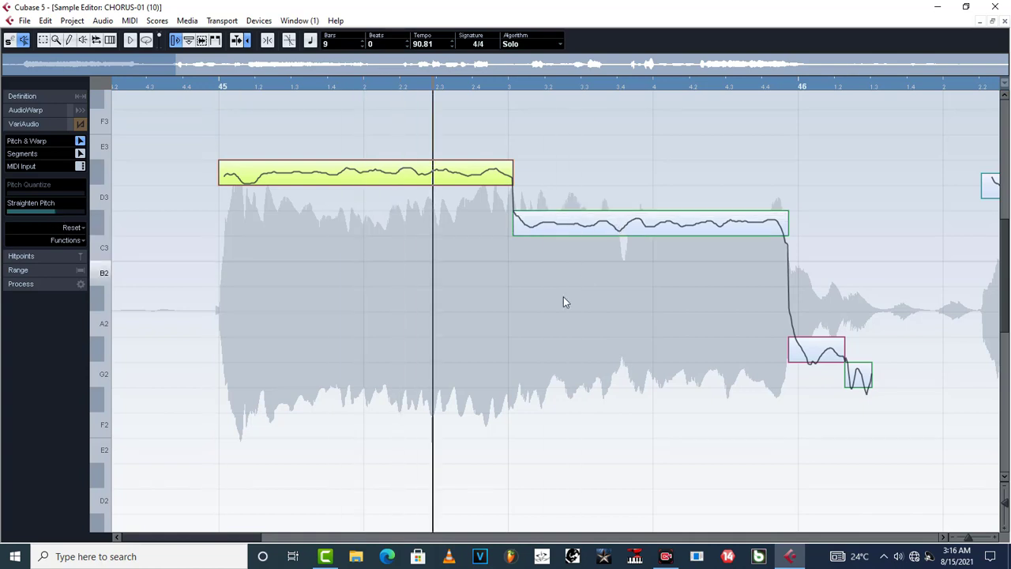
{"action": "key", "text": "space"}
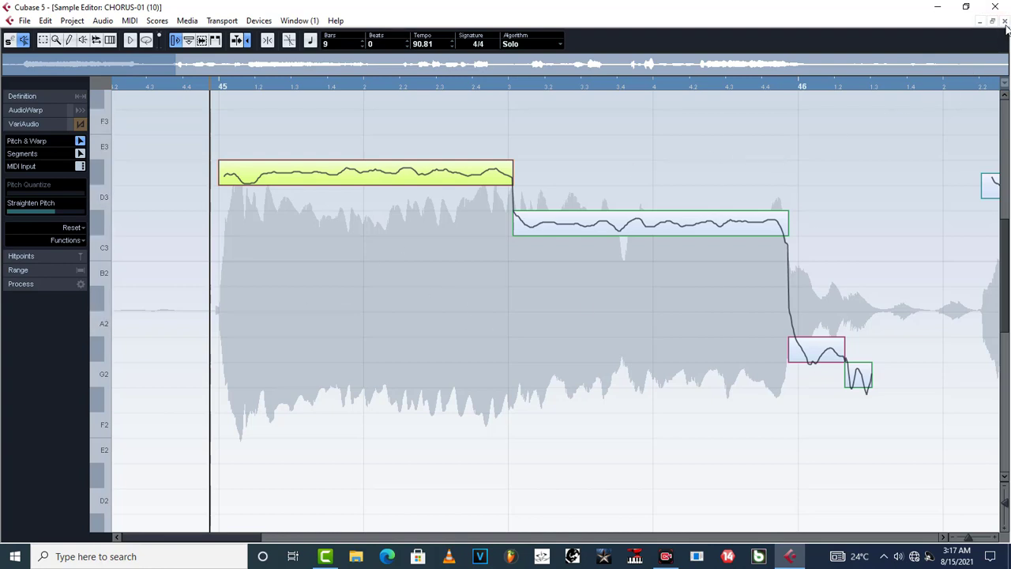
{"action": "left_click", "coordinate": [648, 225]}
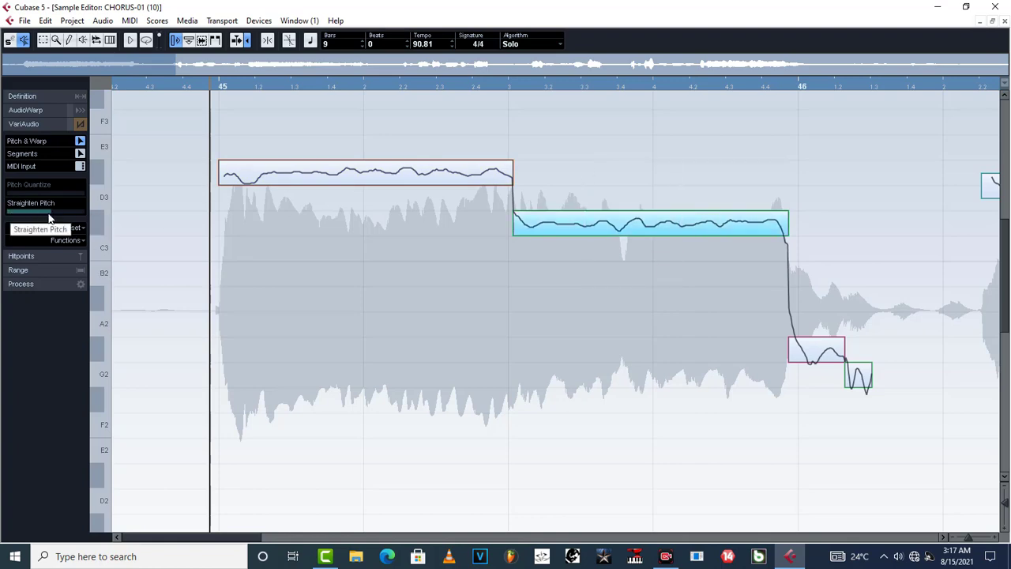
Close the Sample Editor and open the Auto-Tune Evo insert on the Group 1 track
{"action": "left_click", "coordinate": [1005, 21]}
{"action": "left_click", "coordinate": [132, 148]}
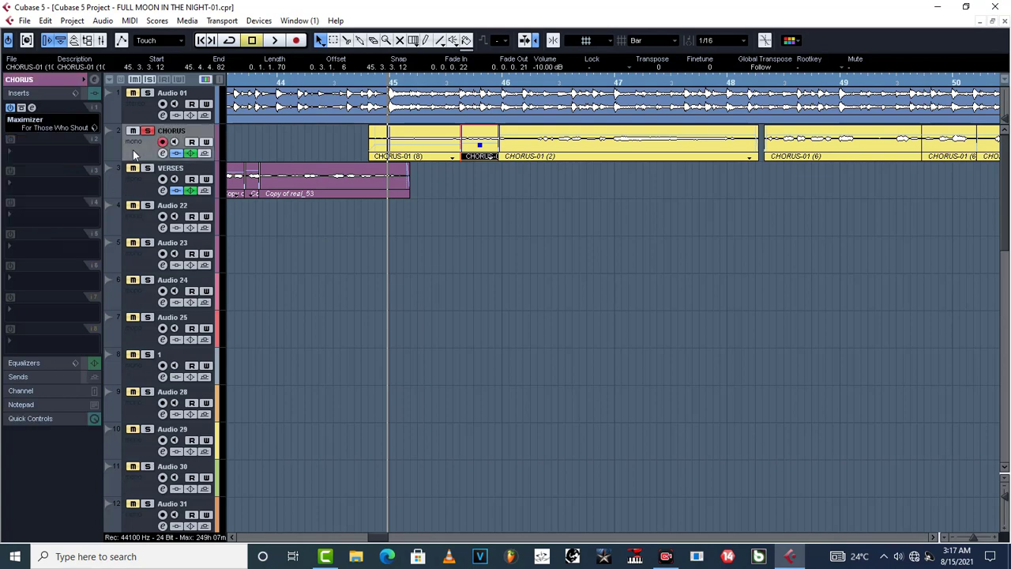
{"action": "scroll", "coordinate": [274, 438], "scroll_direction": "down", "scroll_amount": 5}
{"action": "scroll", "coordinate": [274, 438], "scroll_direction": "down", "scroll_amount": 5}
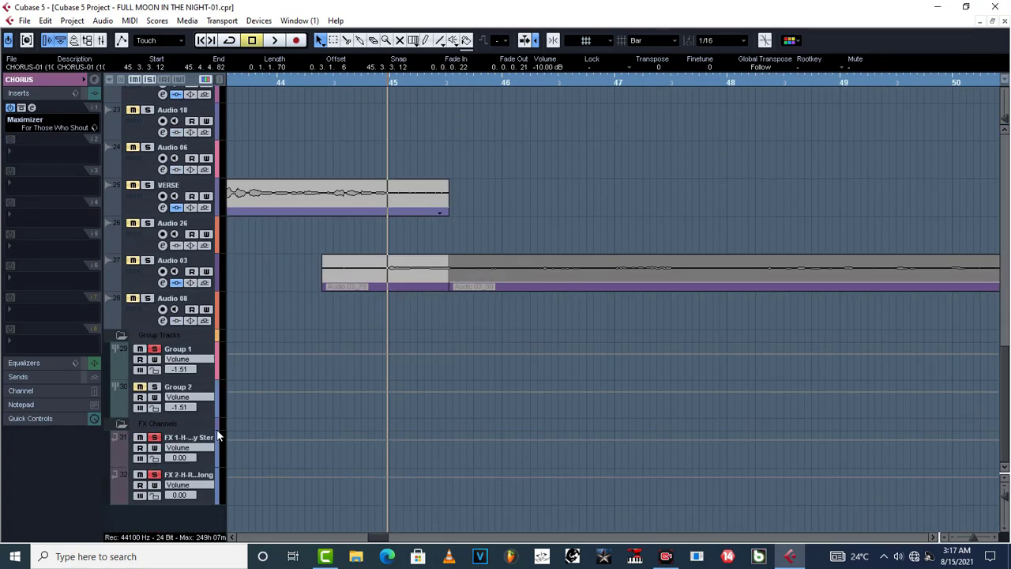
{"action": "left_click", "coordinate": [203, 367]}
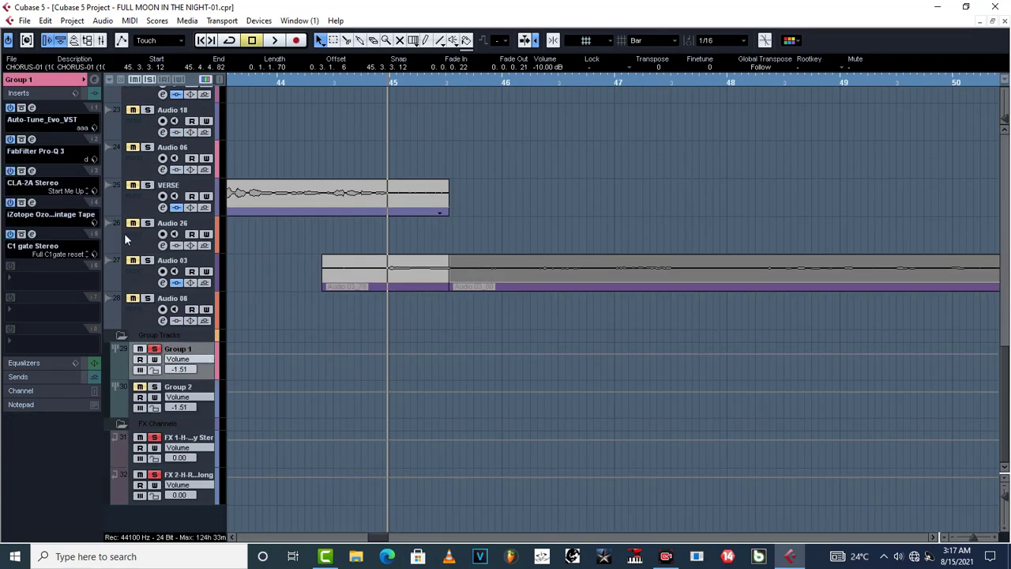
{"action": "left_click", "coordinate": [31, 108]}
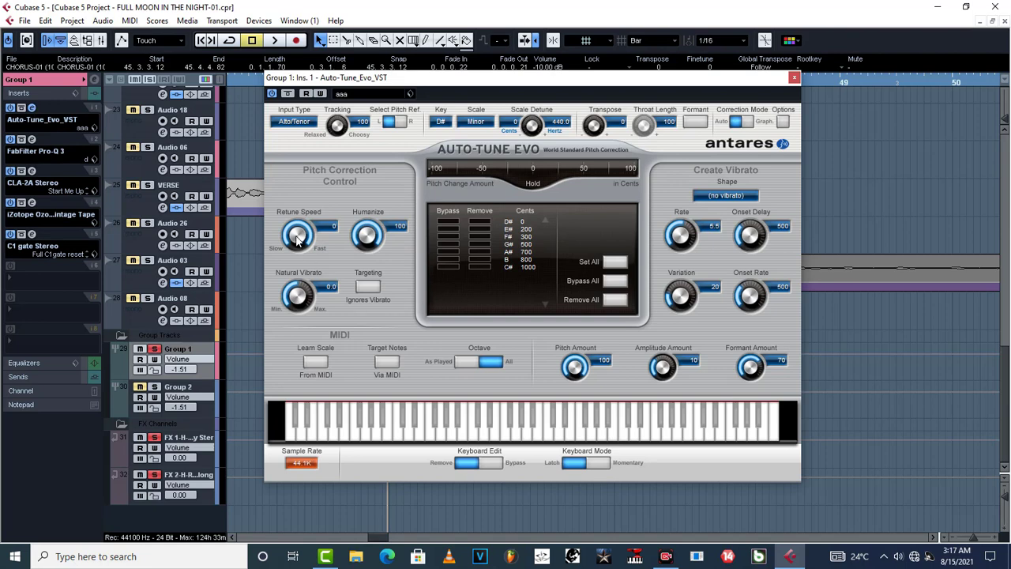
Set Auto-Tune Evo's Retune Speed to 8 and audition the chorus from bar 45
{"action": "left_click_drag", "start_coordinate": [297, 238], "coordinate": [295, 257]}
{"action": "key", "text": "space"}
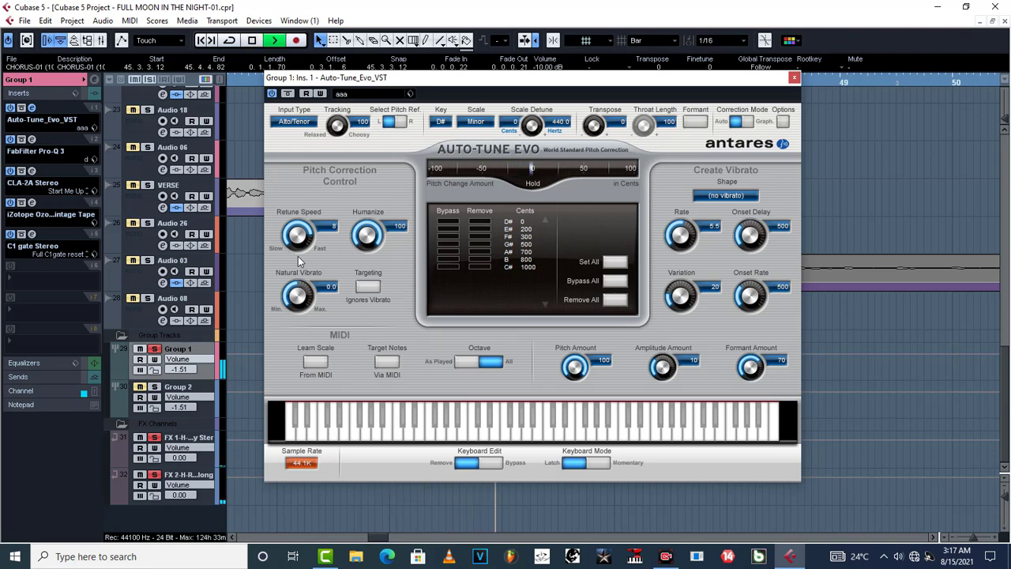
{"action": "key", "text": "space"}
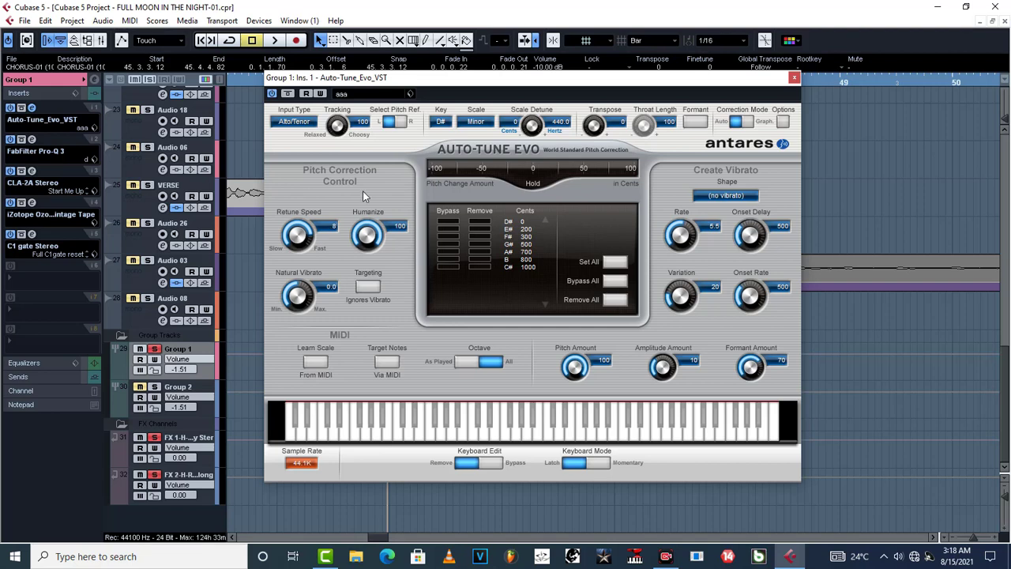
Move the Auto-Tune Evo window clear of the upper tracks, close and reopen it, and try adjusting Humanize
{"action": "left_click_drag", "start_coordinate": [426, 79], "coordinate": [201, 248]}
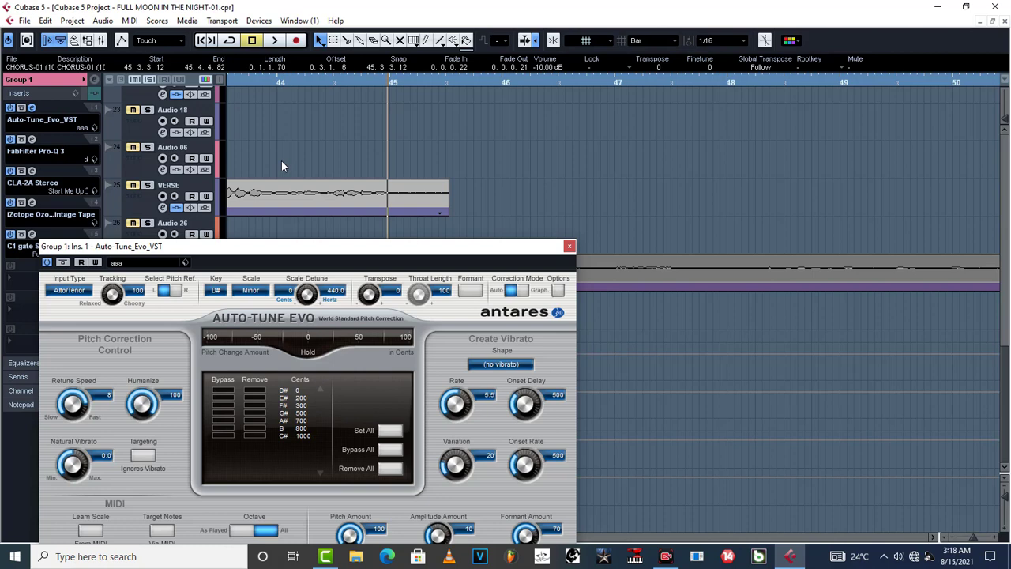
{"action": "scroll", "coordinate": [282, 160], "scroll_direction": "up", "scroll_amount": 10}
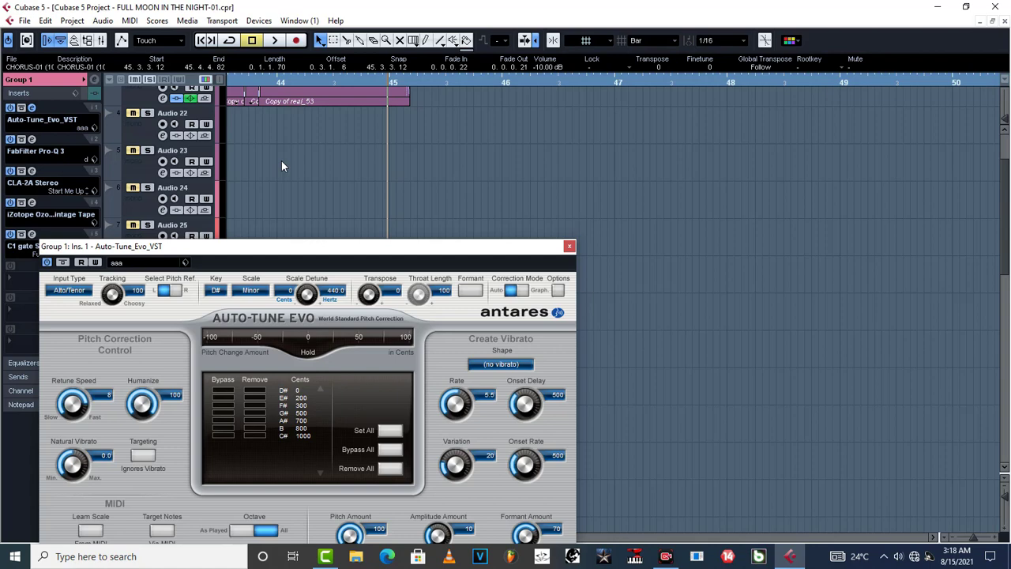
{"action": "left_click", "coordinate": [569, 247]}
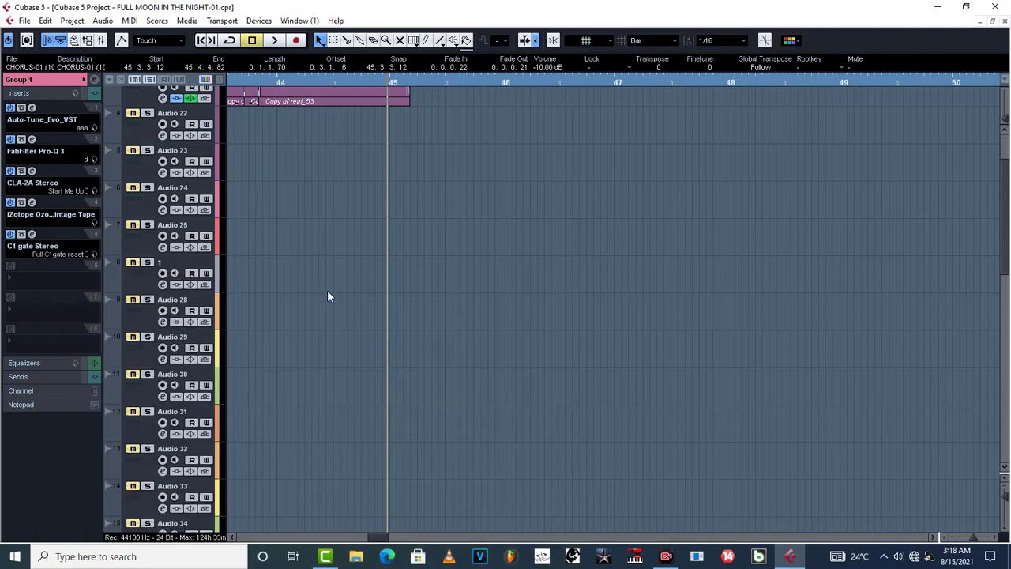
{"action": "left_click", "coordinate": [31, 107]}
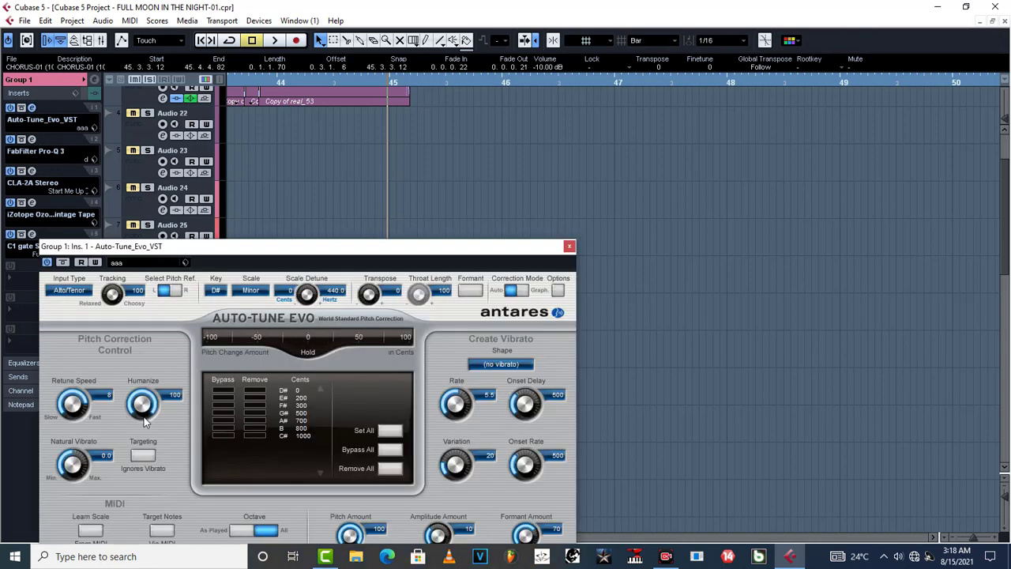
{"action": "left_click_drag", "start_coordinate": [142, 419], "coordinate": [135, 393]}
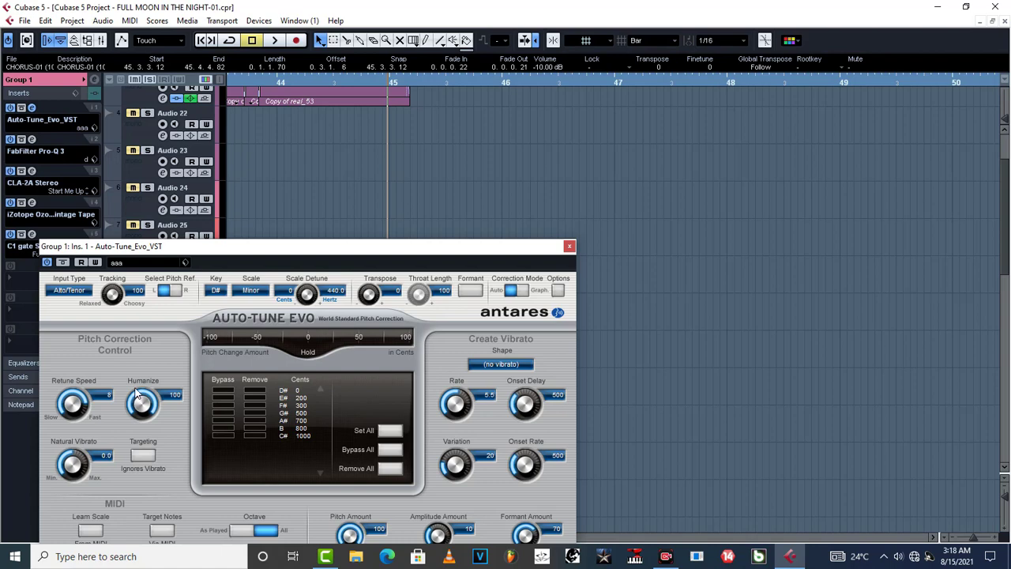